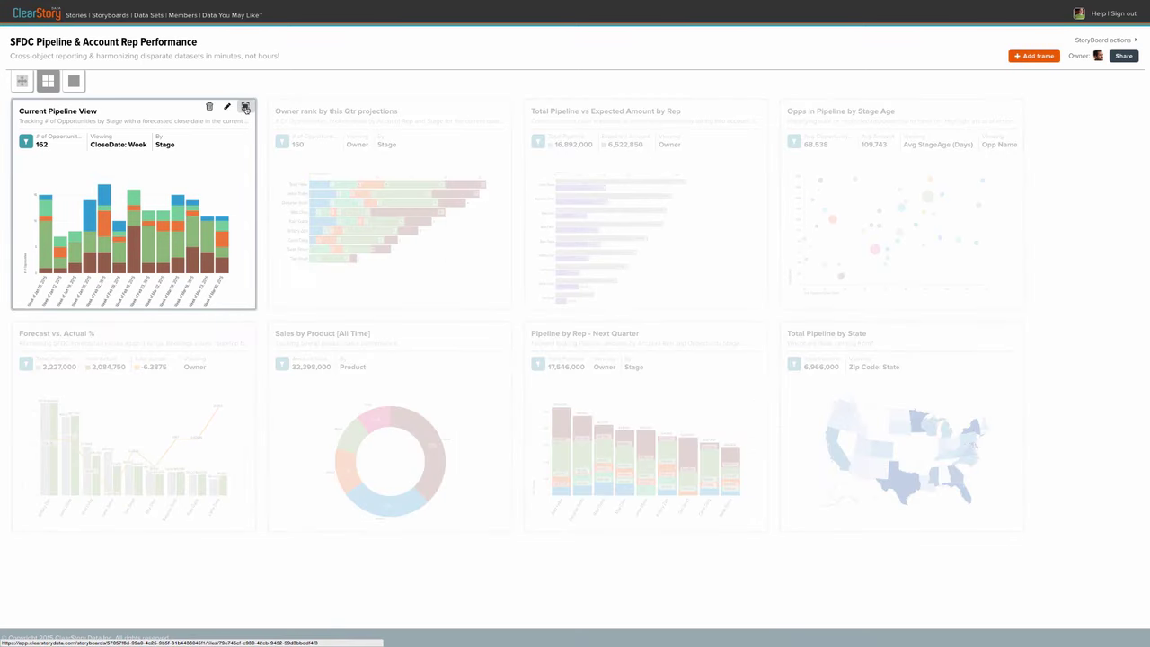
- Expand Current Pipeline View, advance to Opps in Pipeline by Stage Age, and draft a comment offering a rep help with the Lunion deal
click(245, 107)
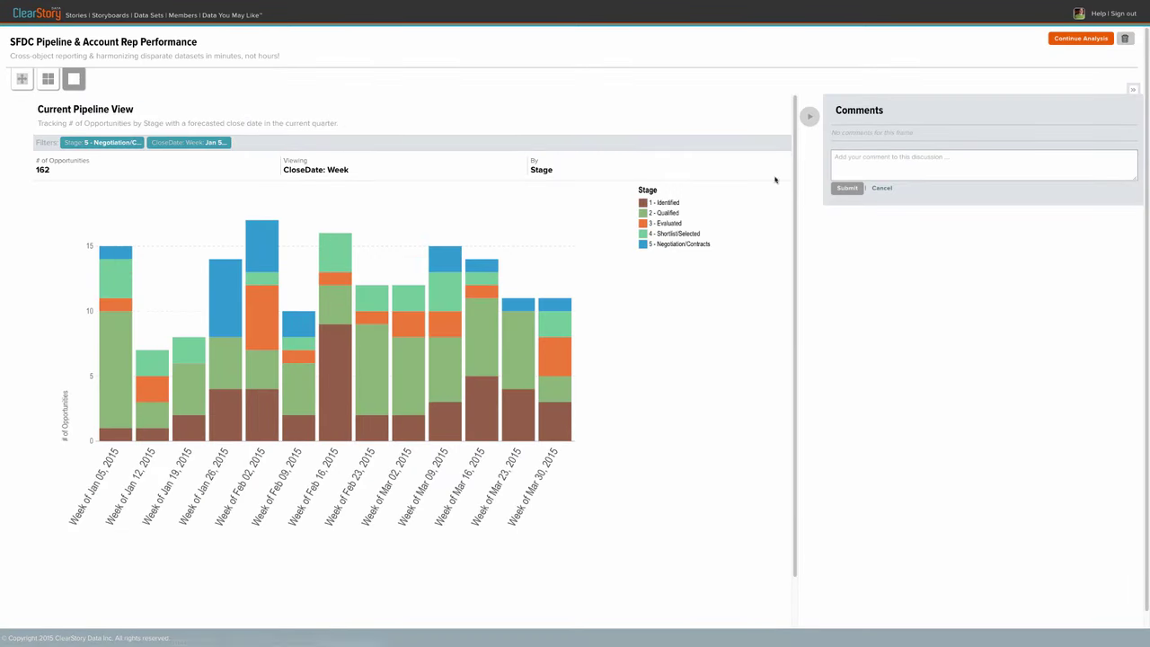
click(807, 118)
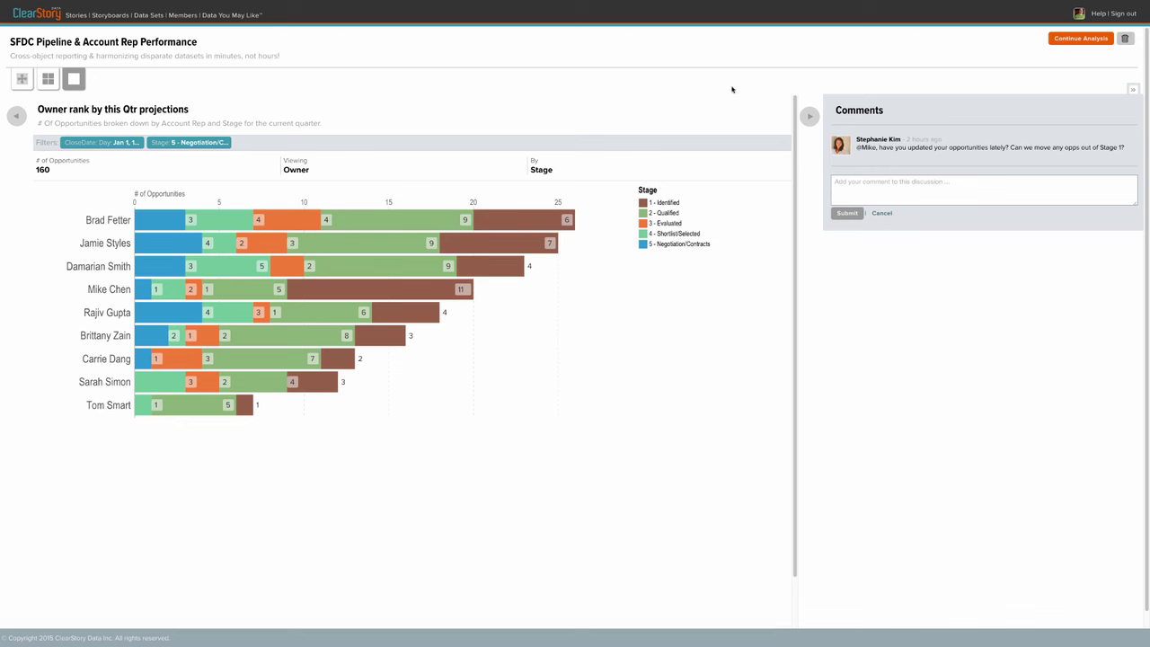
key(Right)
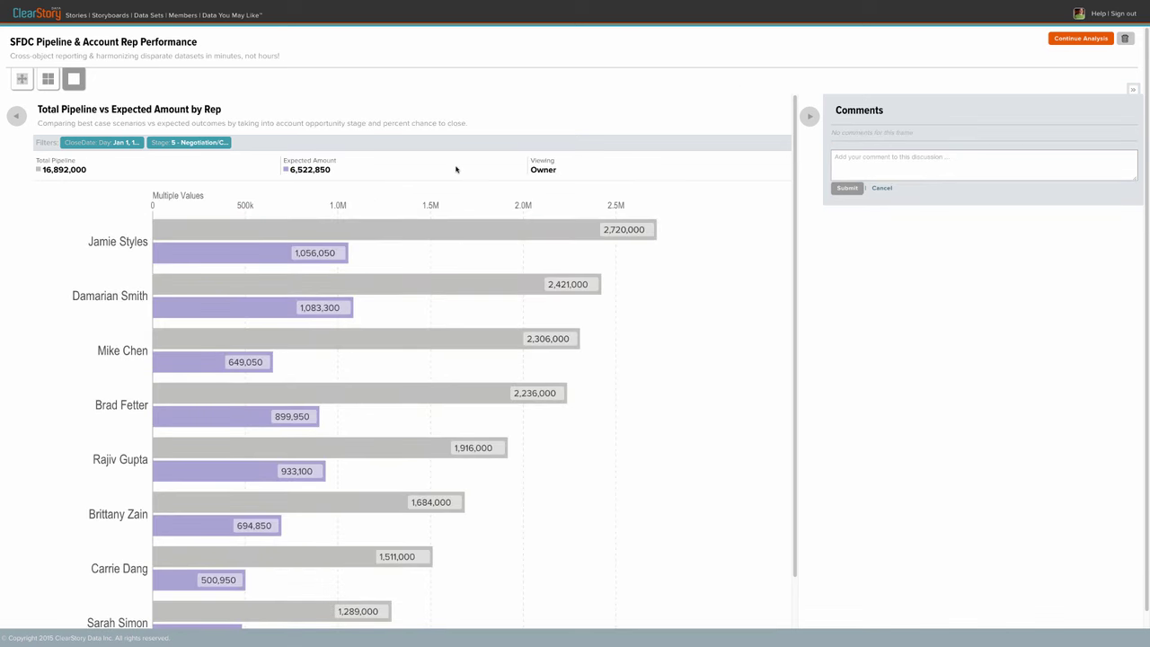
key(Right)
mouse_move(416, 262)
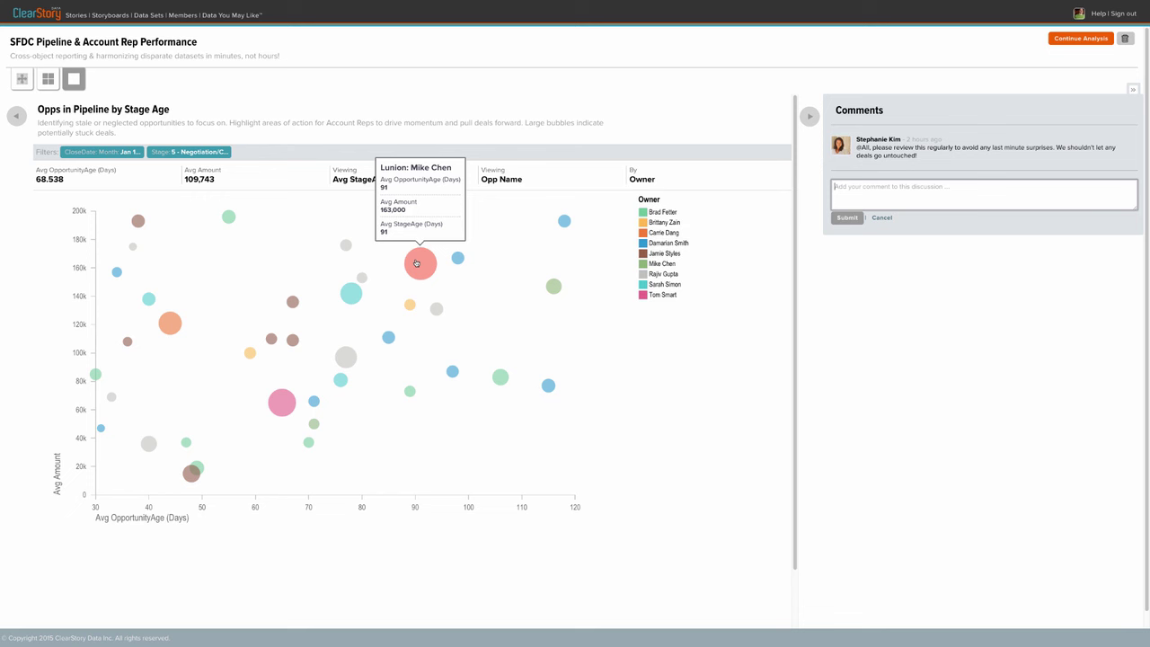
text(@)
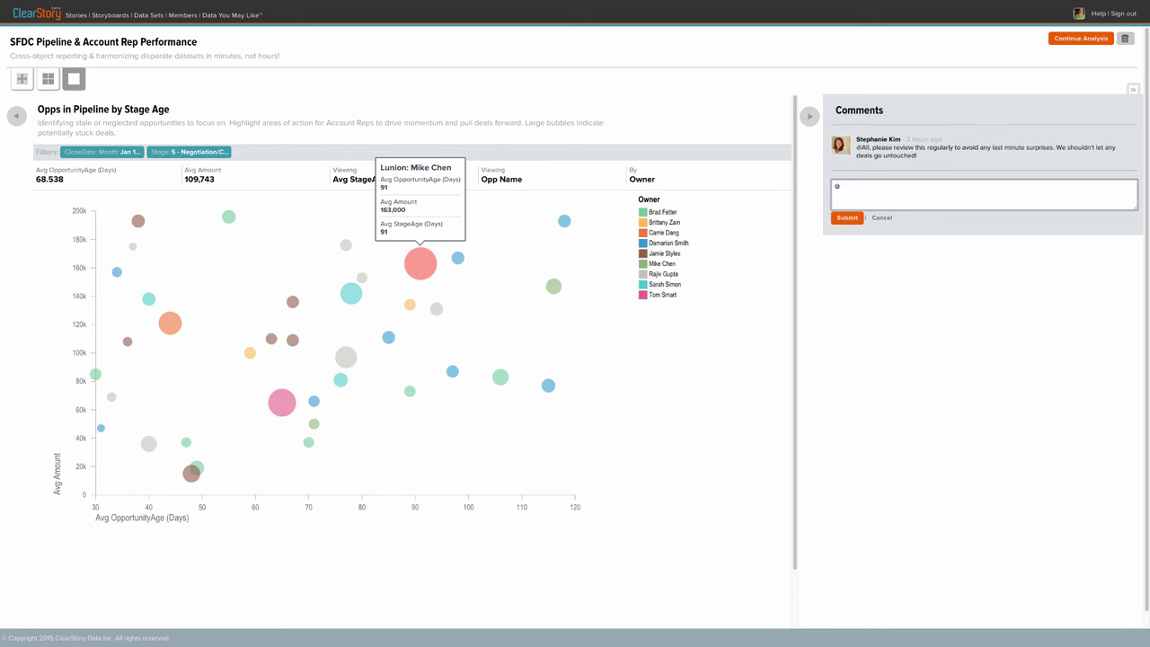
text(Mike, how can I help with your Lunion deal? Let's chat.)
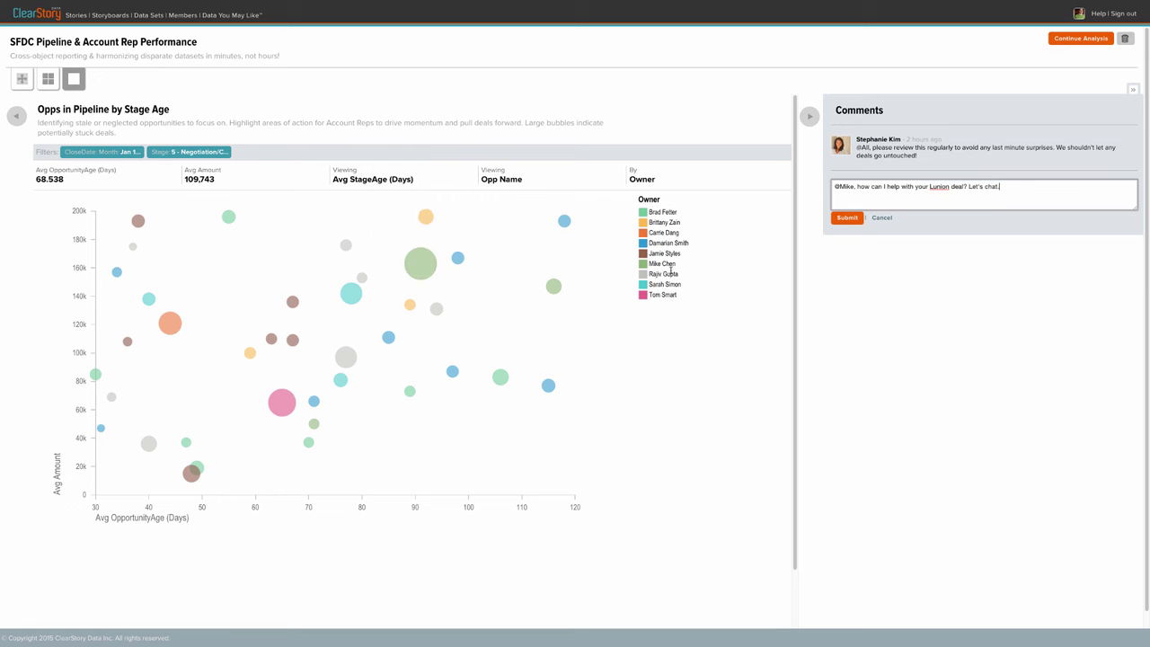
- Post the help-offer comment on the Stage Age bubble chart frame
click(847, 217)
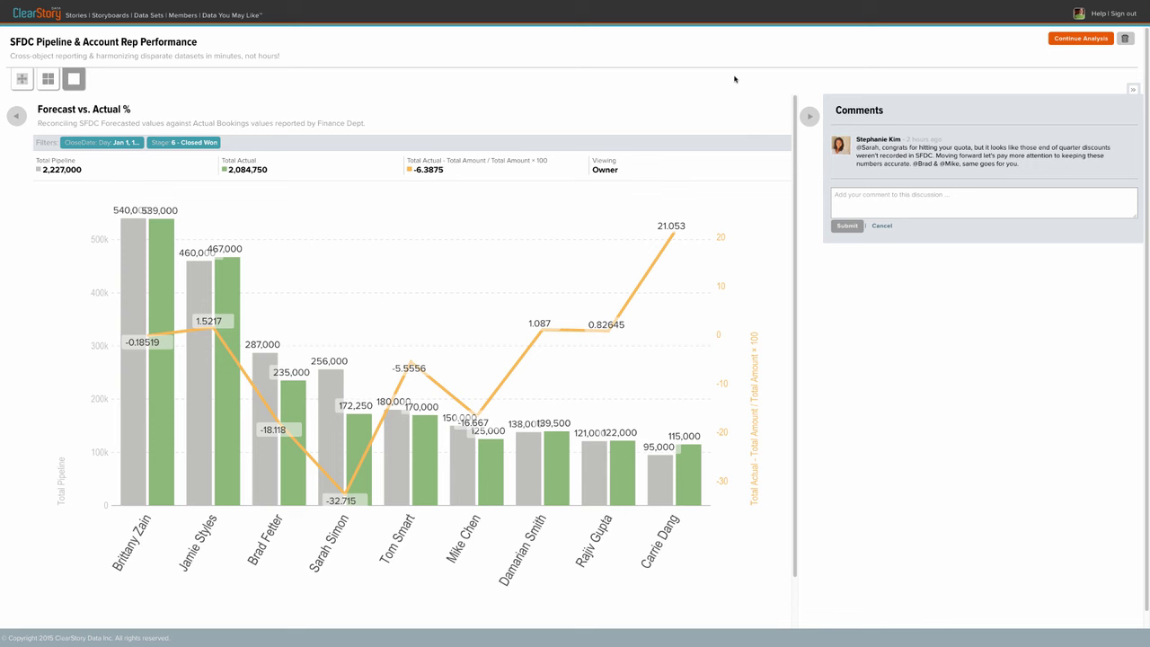
mouse_move(319, 449)
- Expand the Total Pipeline by State frame from the overview and continue its analysis in the CRM Pipeline Analysis story
key(Escape)
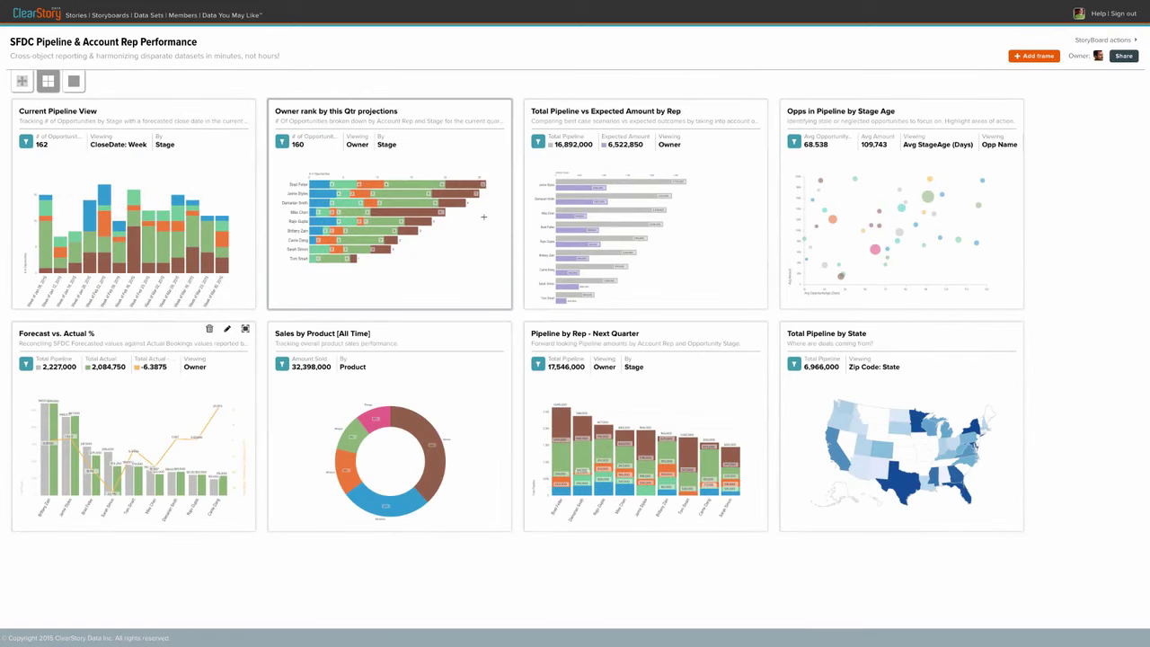
click(1013, 330)
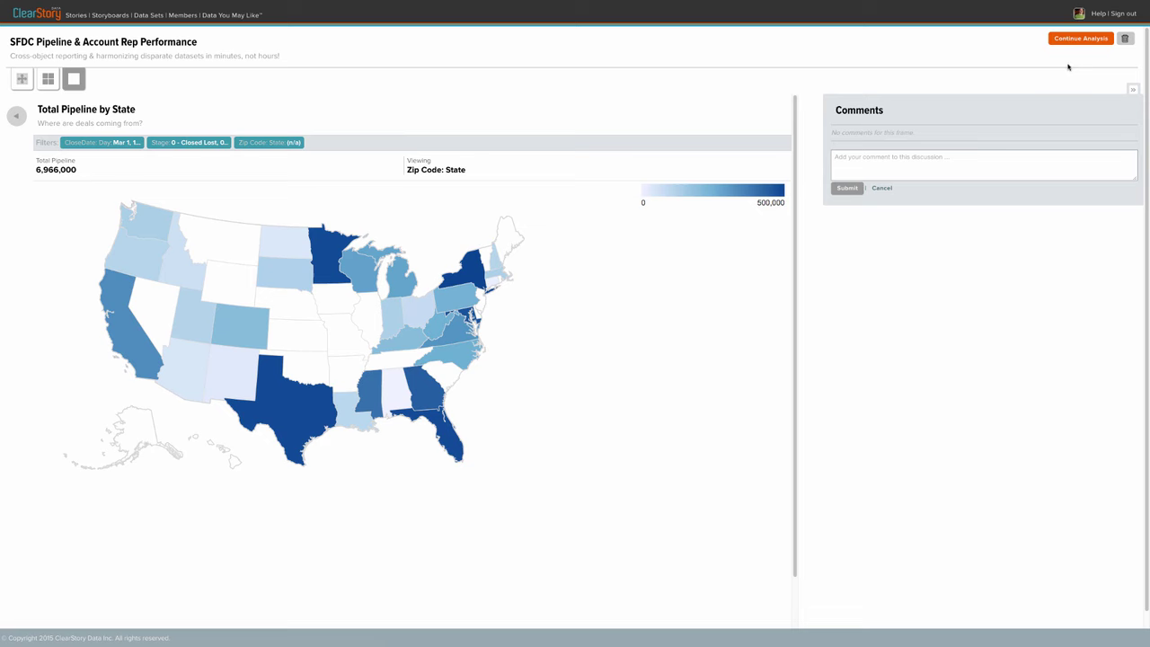
click(1075, 40)
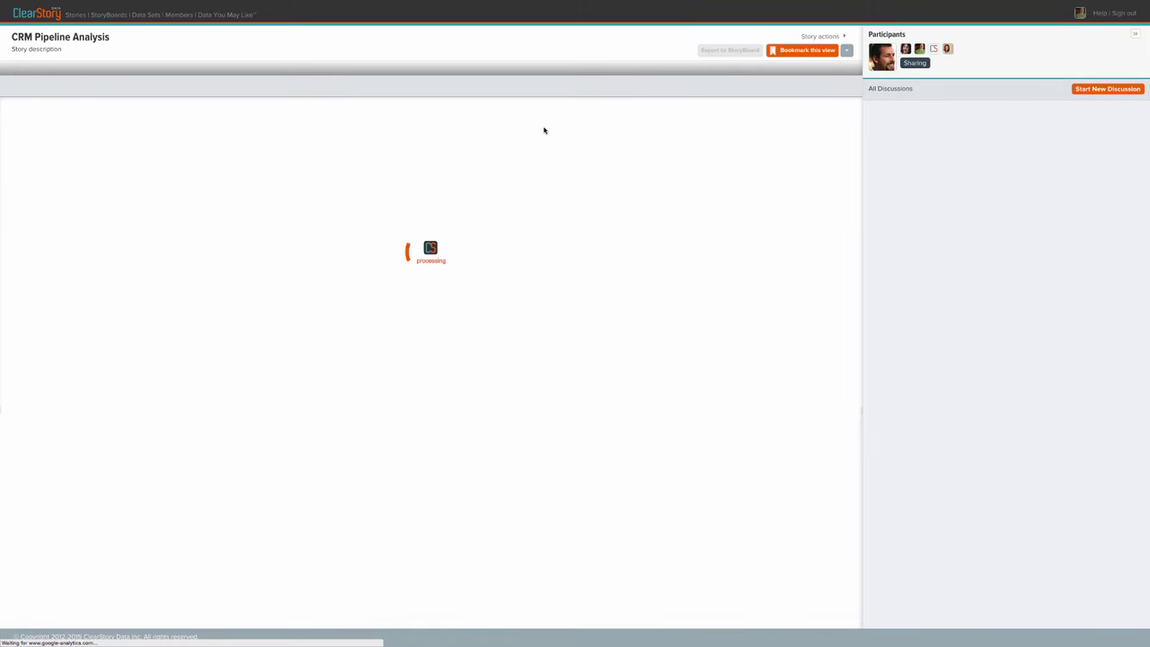
- Filter the data set list by 'market' and add Marketing Leads to the story
click(855, 68)
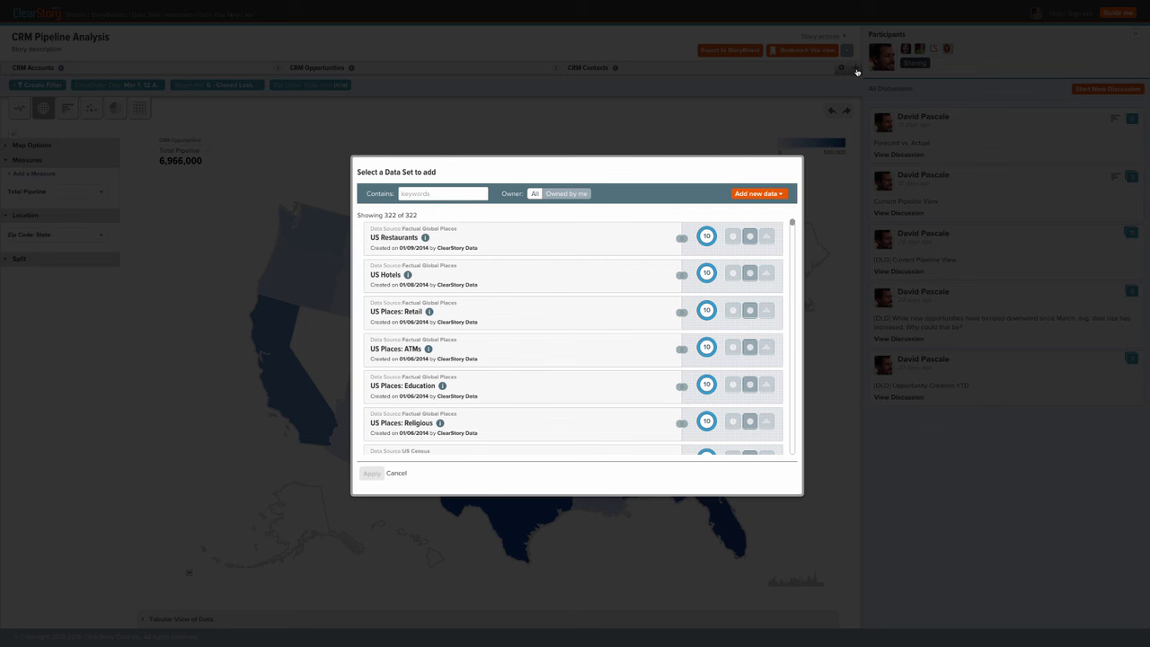
click(432, 192)
text(market)
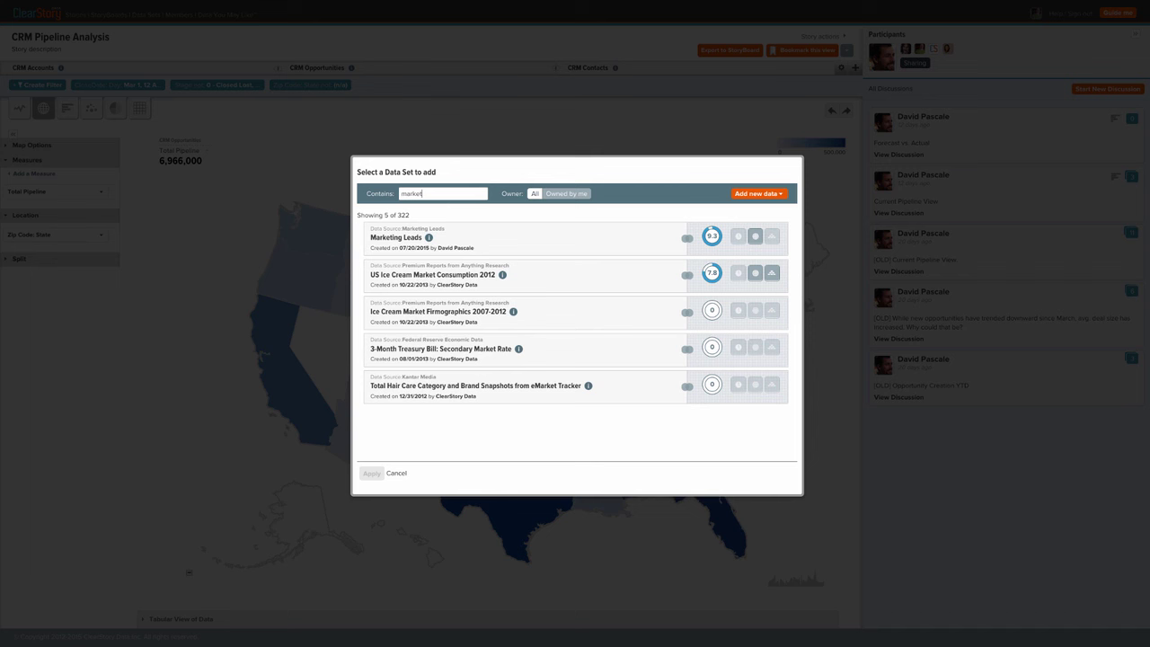
click(478, 239)
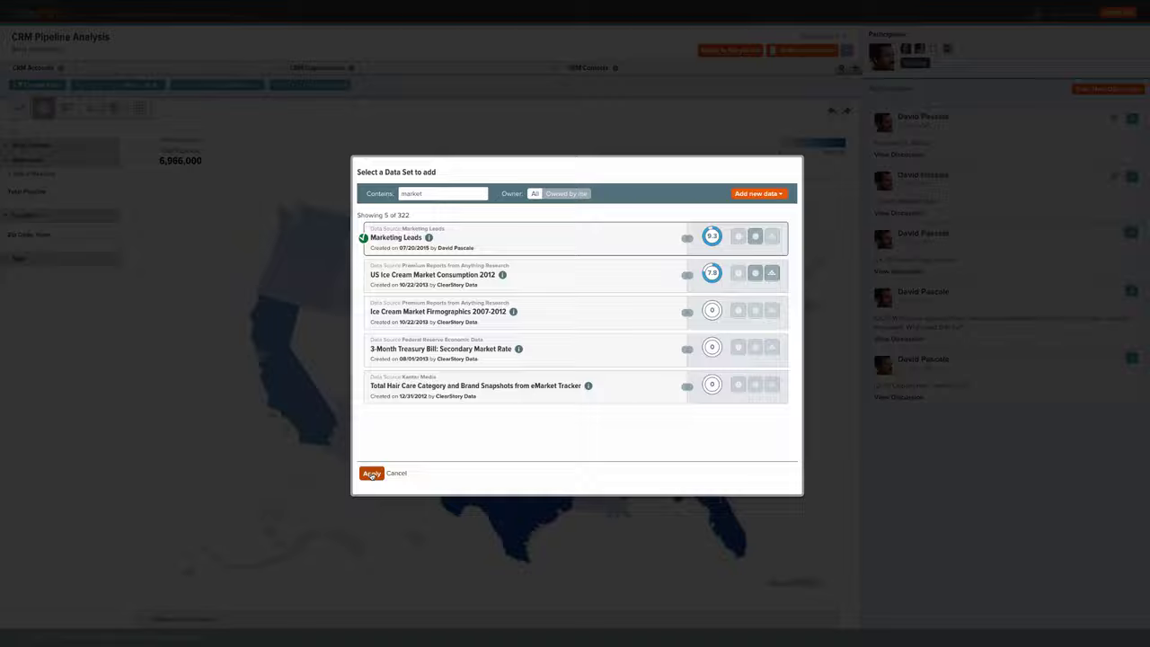
click(371, 474)
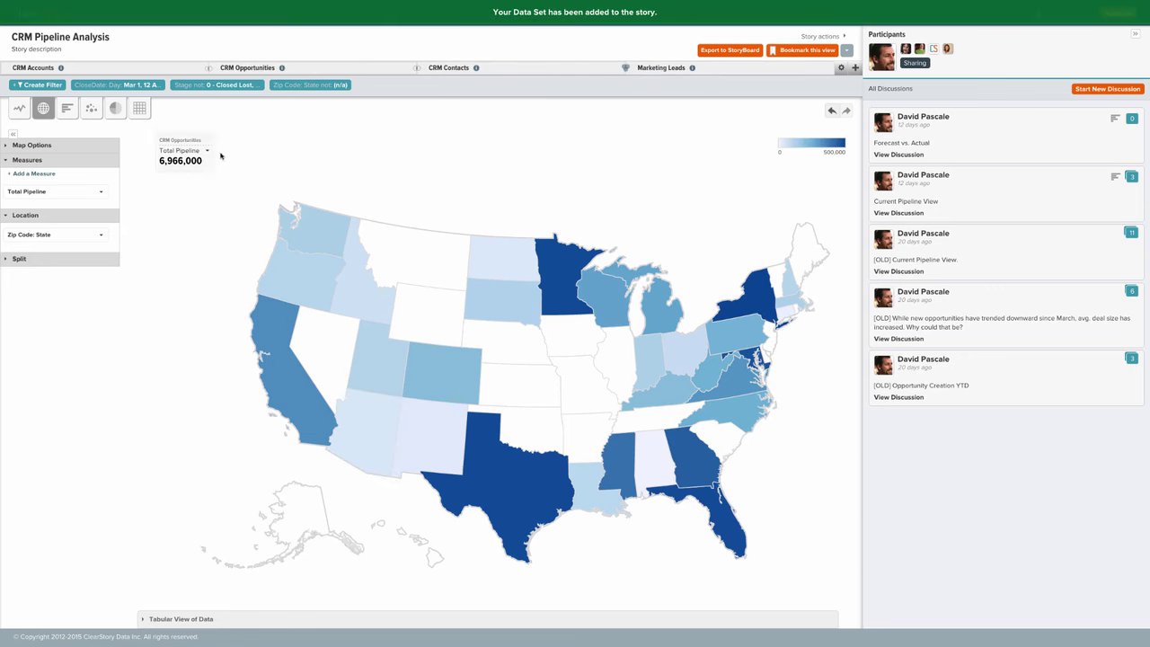
- Harmonize CreatedDate with a Marketing Leads date as a shared Date & Time attribute
click(841, 68)
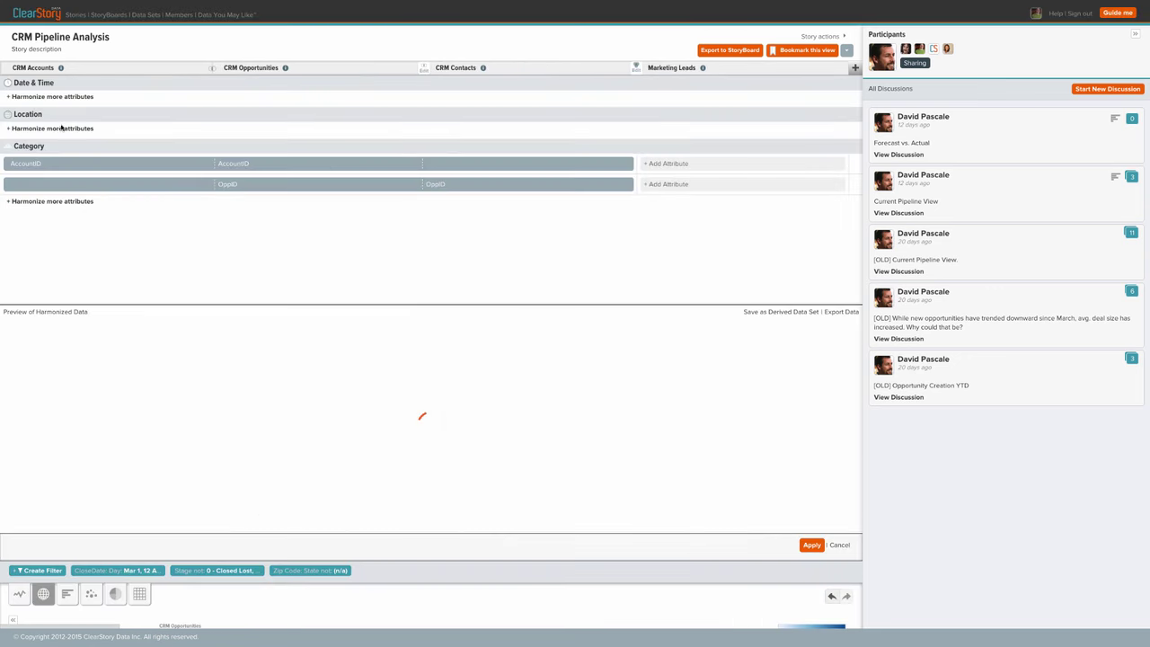
click(54, 96)
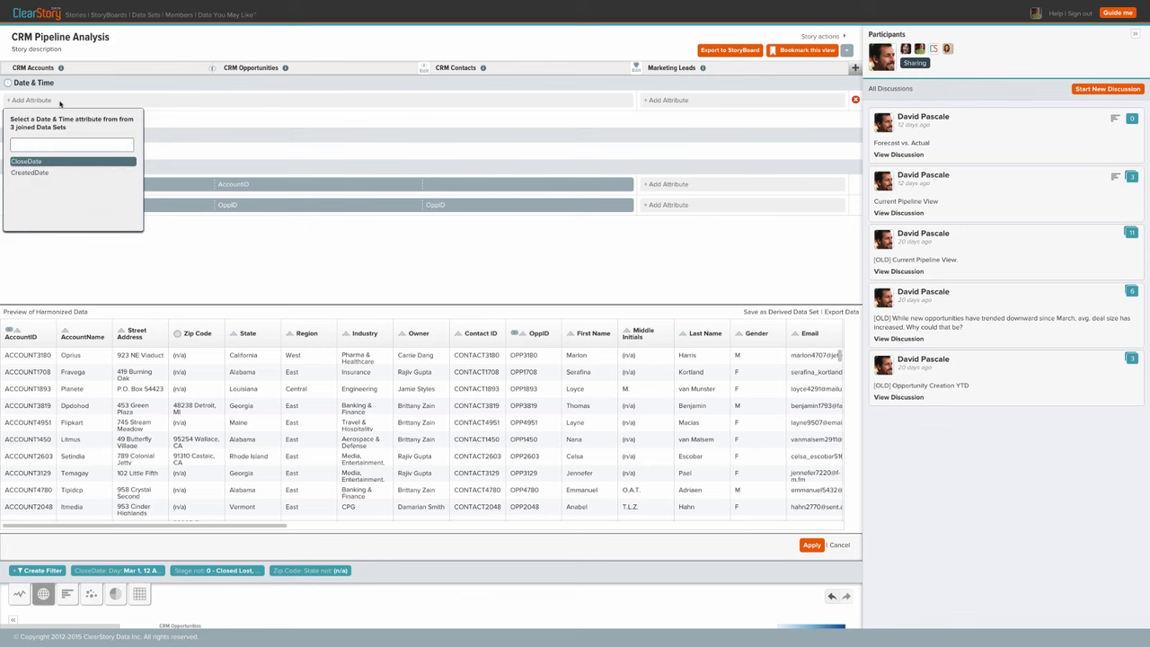
click(56, 100)
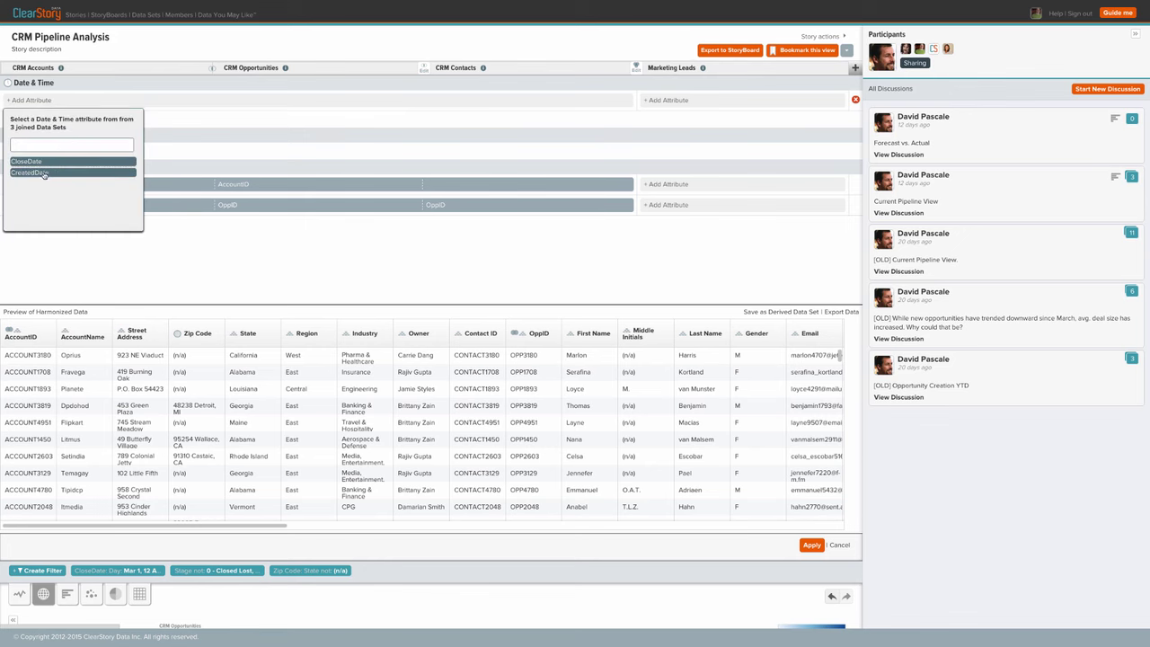
click(47, 171)
click(666, 99)
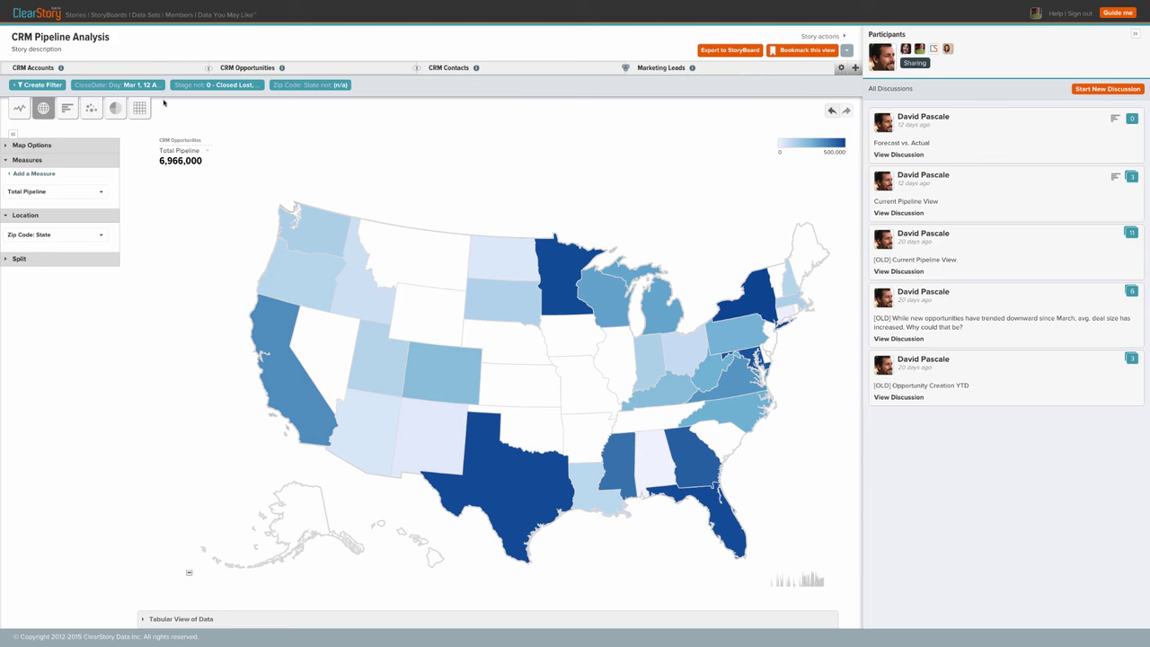
- Change the CloseDate filter into Lead Create: Year equals 2014
mouse_move(154, 90)
click(296, 97)
click(126, 120)
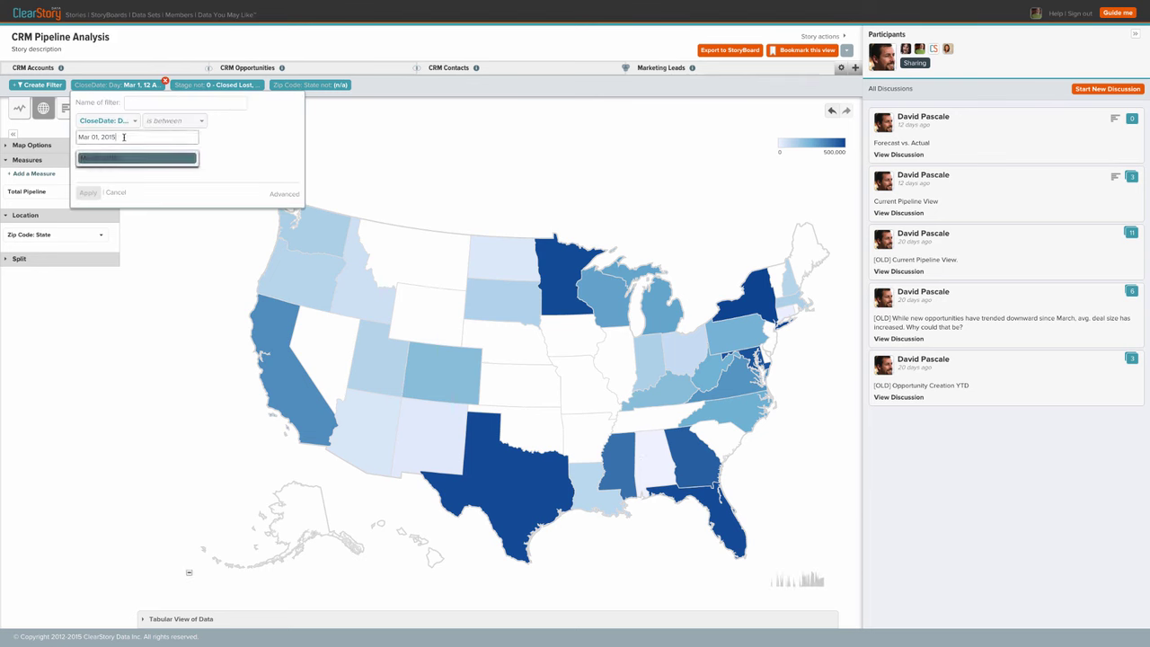
click(112, 168)
click(199, 120)
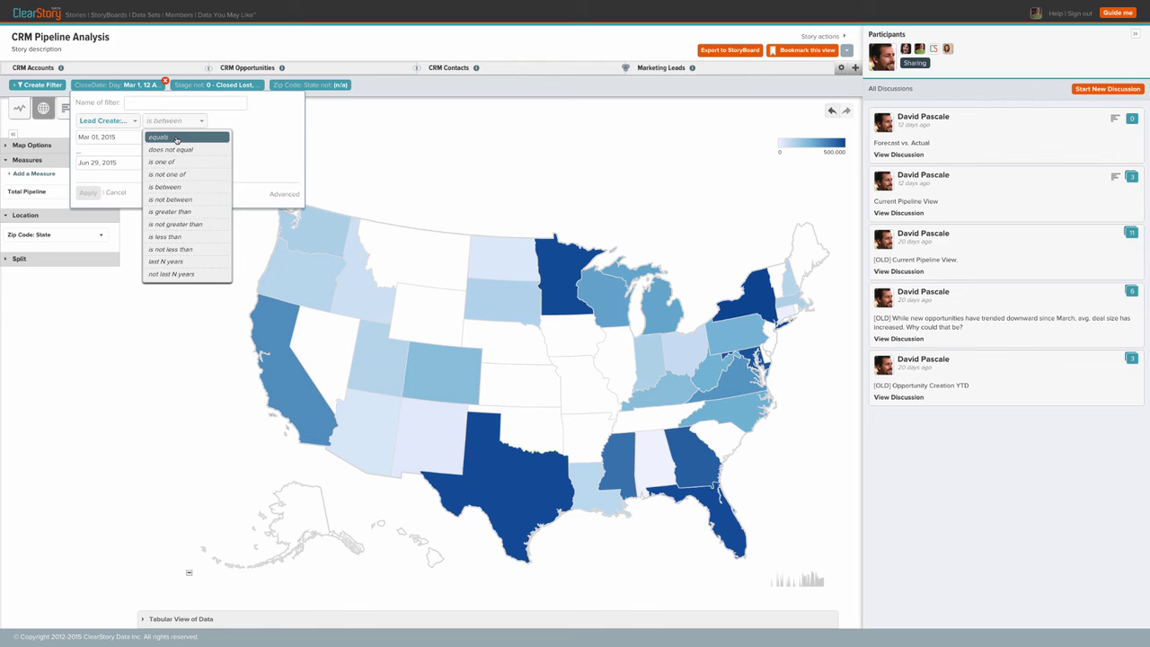
click(167, 140)
click(222, 120)
click(223, 174)
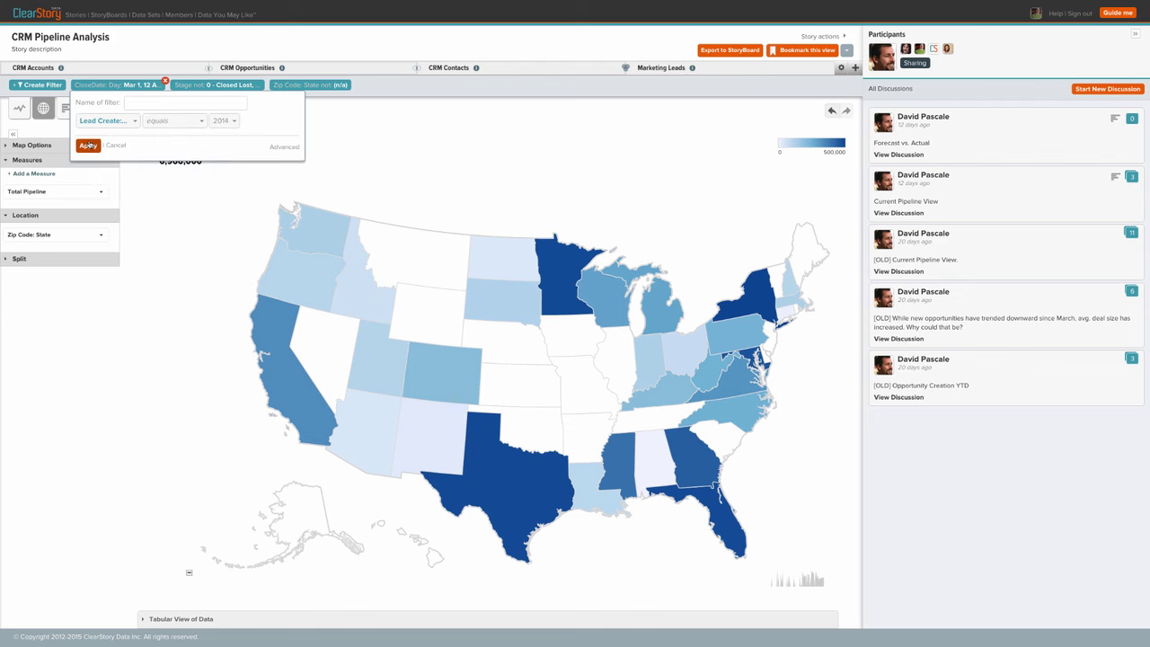
click(87, 145)
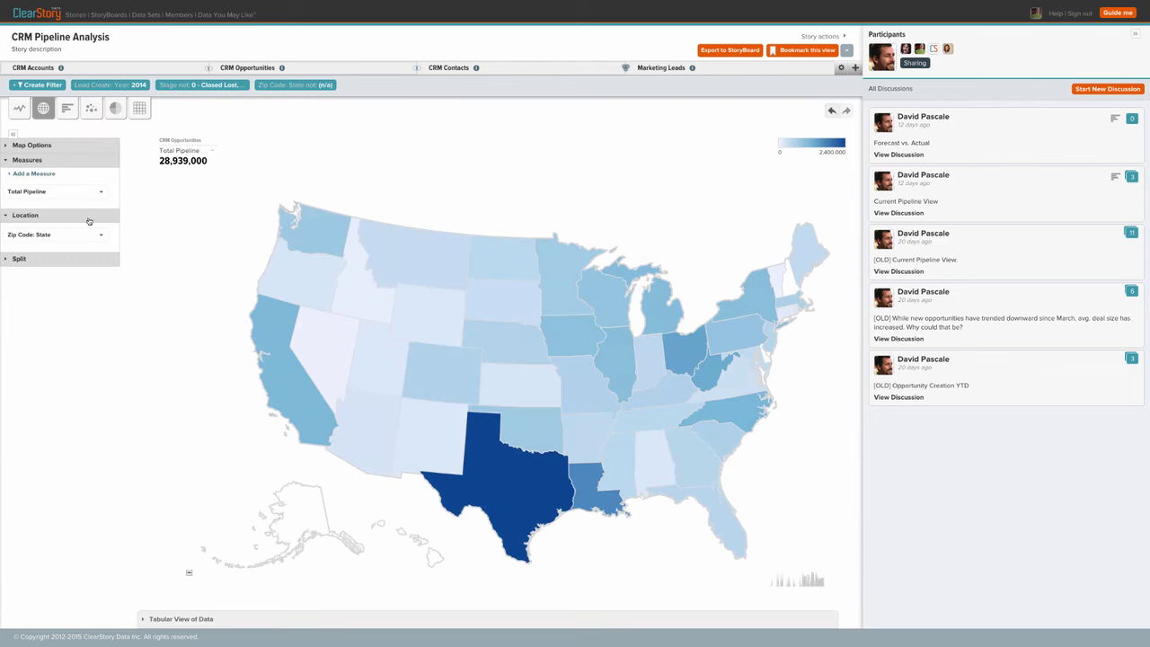
- Uncheck 6 - Closed Won in the Stage filter and apply it
click(300, 111)
click(206, 173)
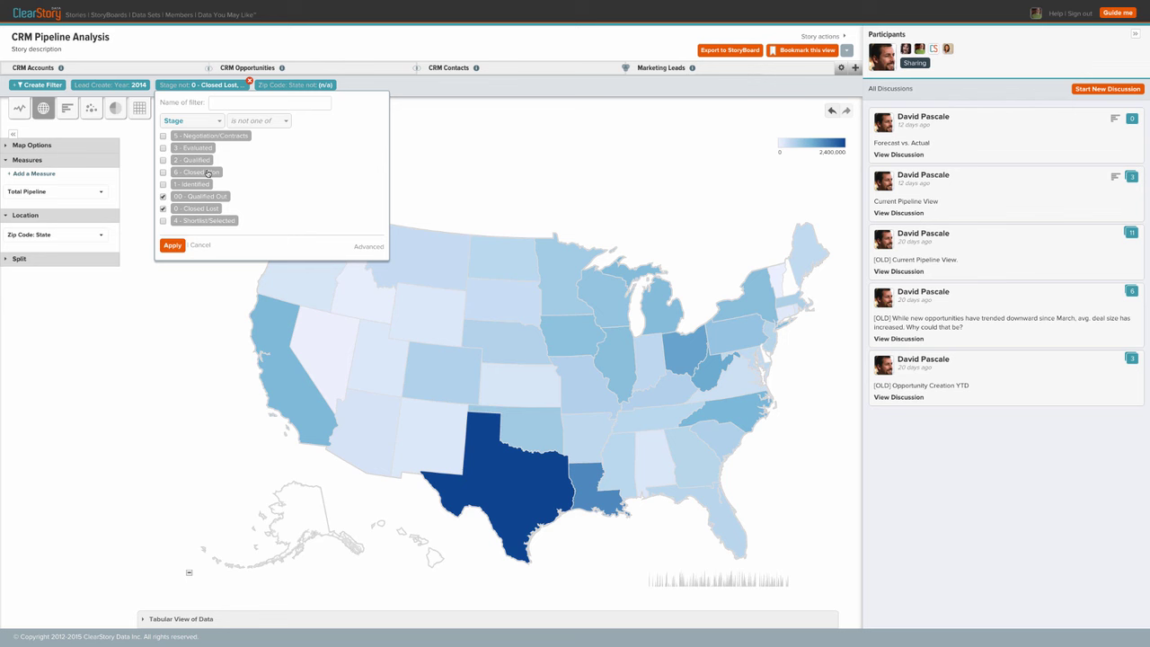
click(173, 245)
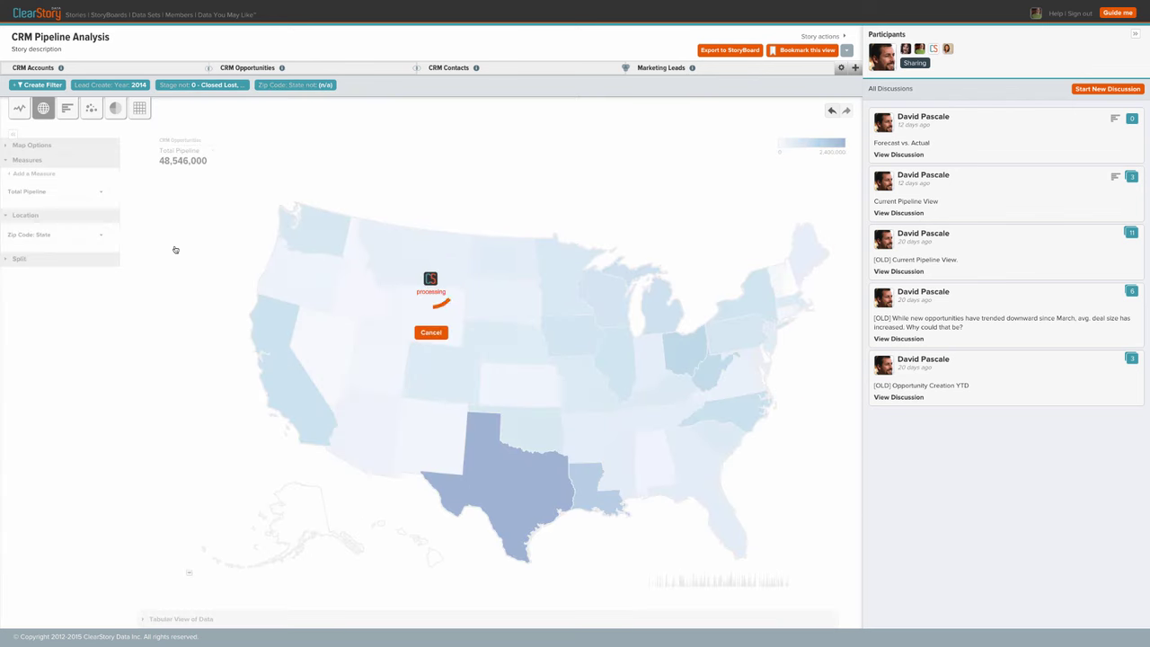
- Show Total Pipeline as a bar chart grouped by Lead Create: Month
click(68, 108)
click(105, 280)
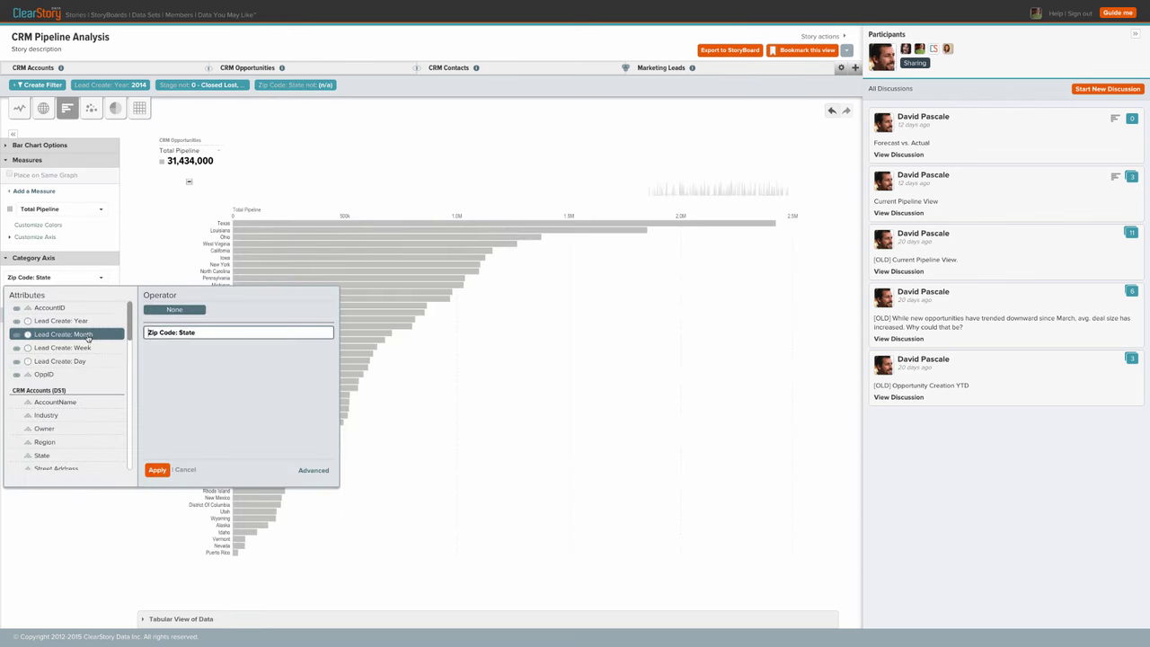
click(86, 335)
click(157, 470)
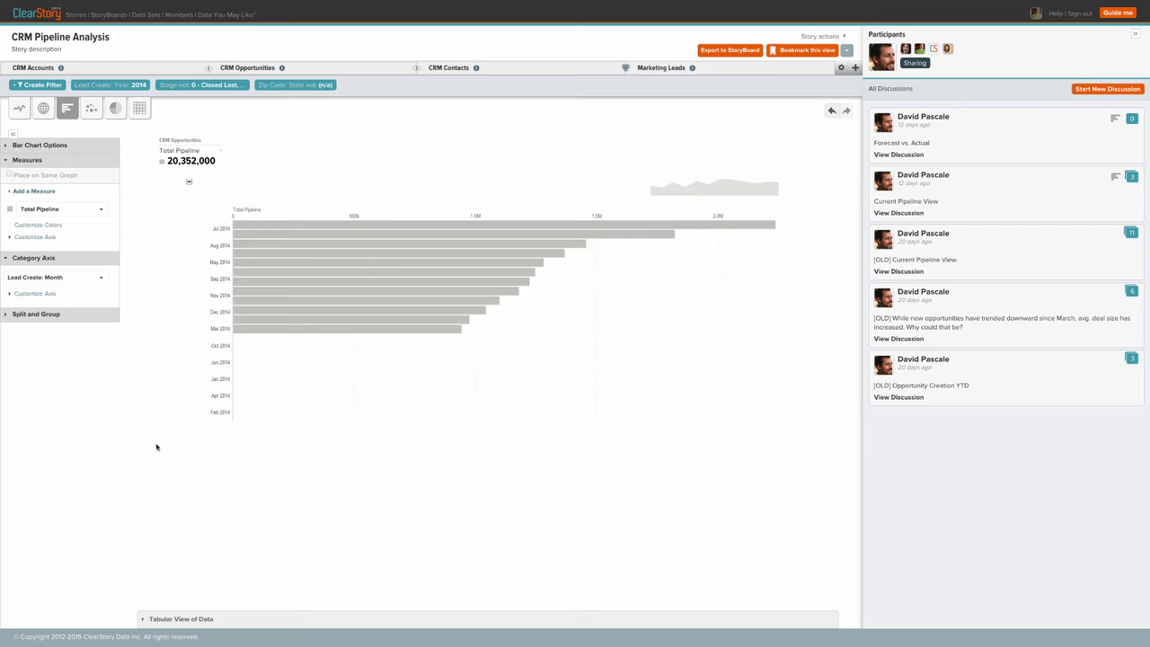
- Sort the bars by category ascending and make them vertical
click(59, 146)
click(36, 219)
click(25, 245)
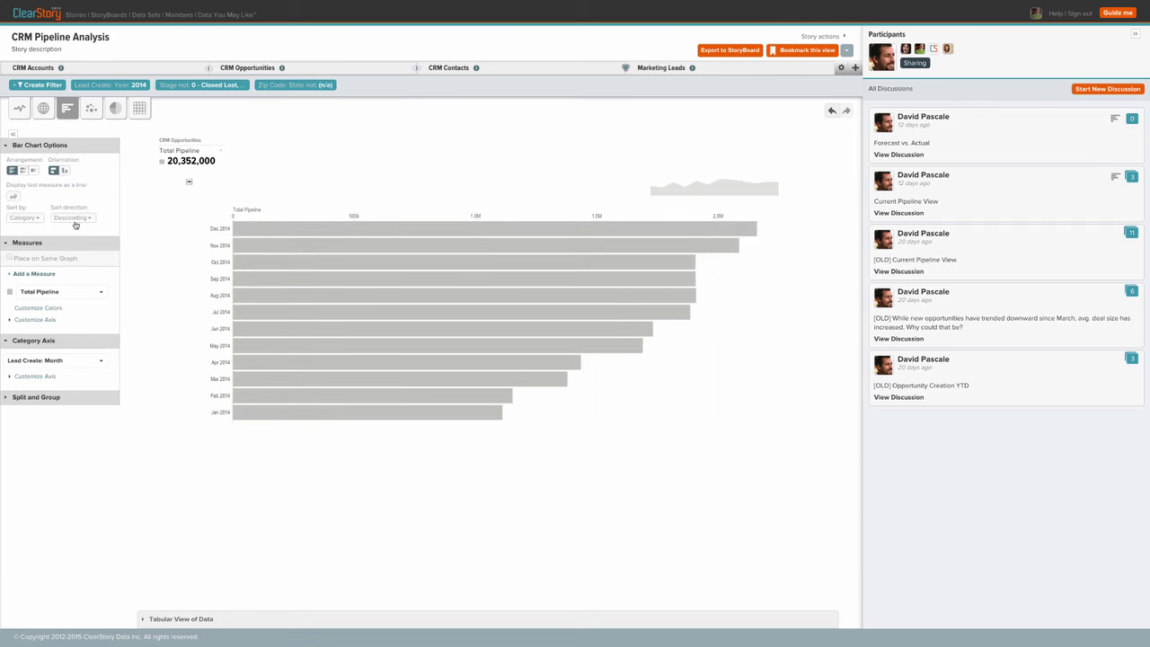
click(70, 217)
click(71, 232)
click(64, 170)
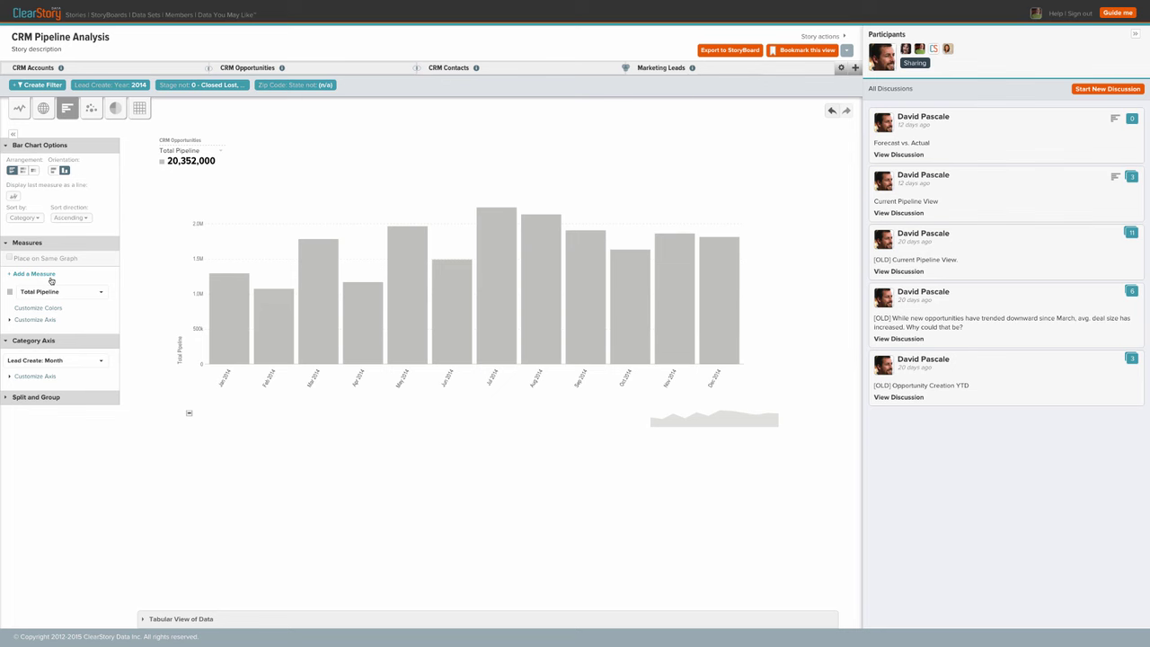
- Add a 'Lead Conversion' measure: COUNTDISTINCT OppID divided by COUNTDISTINCT LeadID, times 100
click(49, 274)
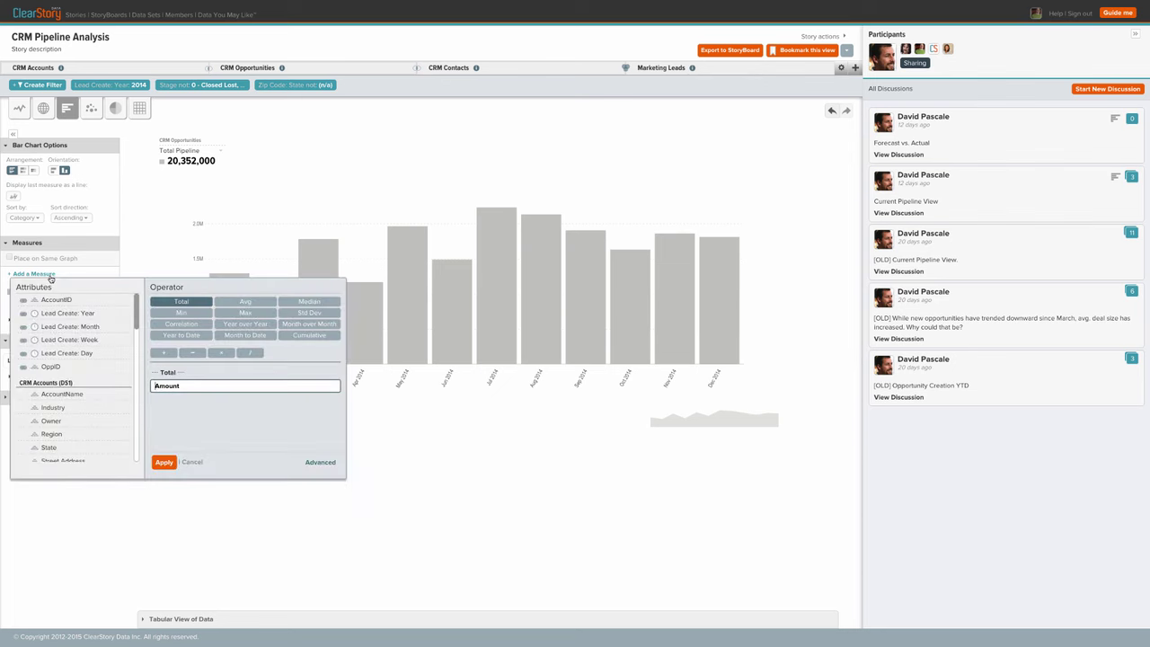
click(96, 370)
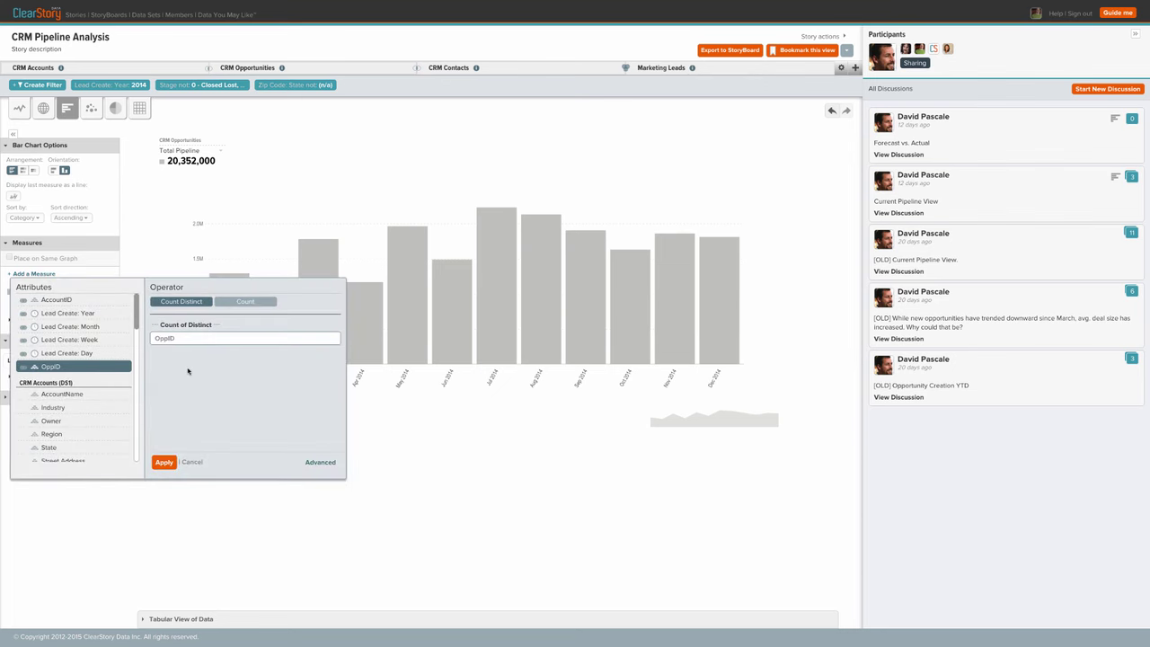
click(318, 463)
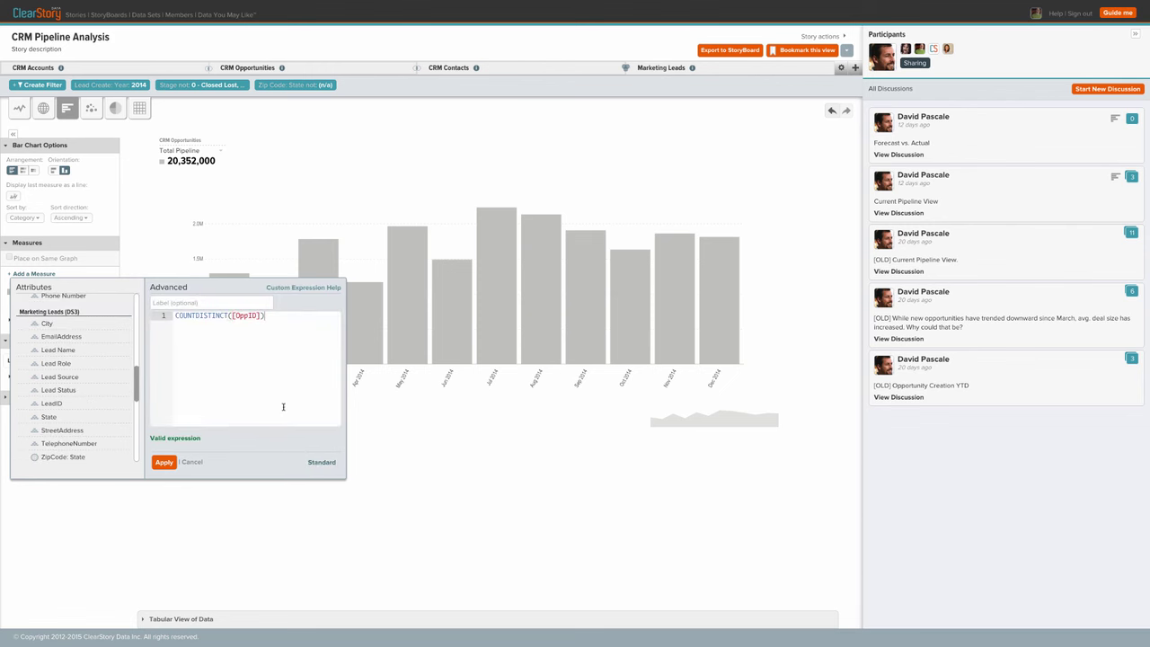
text(/COUNTDISTINCT([DS3:LeadID])*100)
click(211, 303)
text(Lead Conversion)
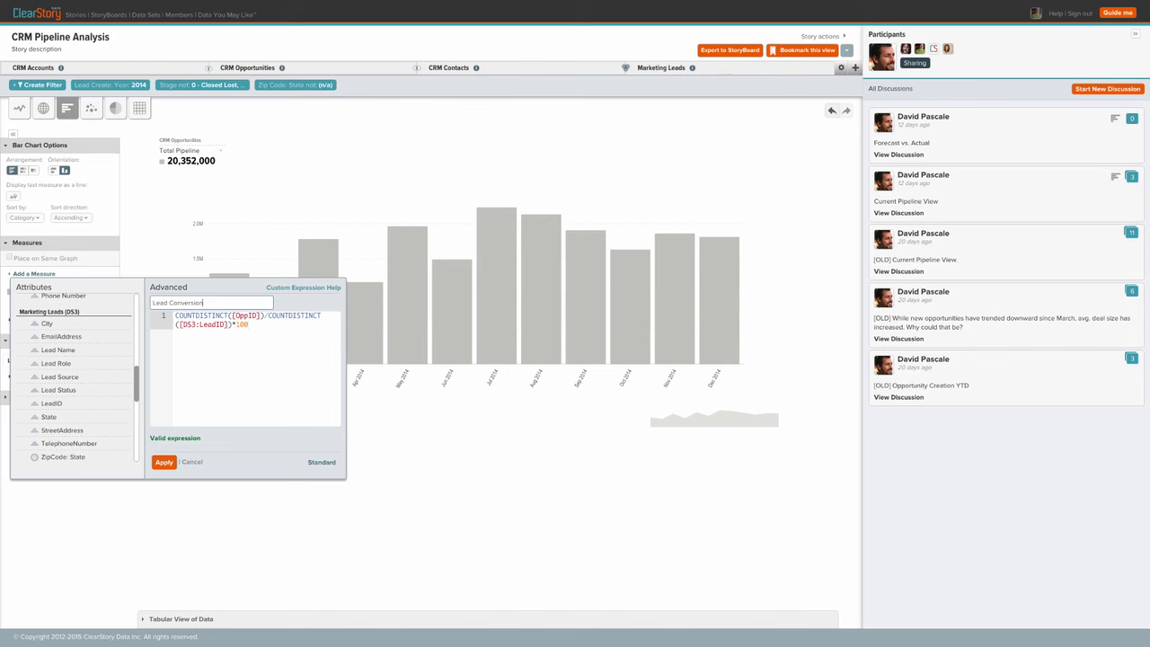
click(164, 461)
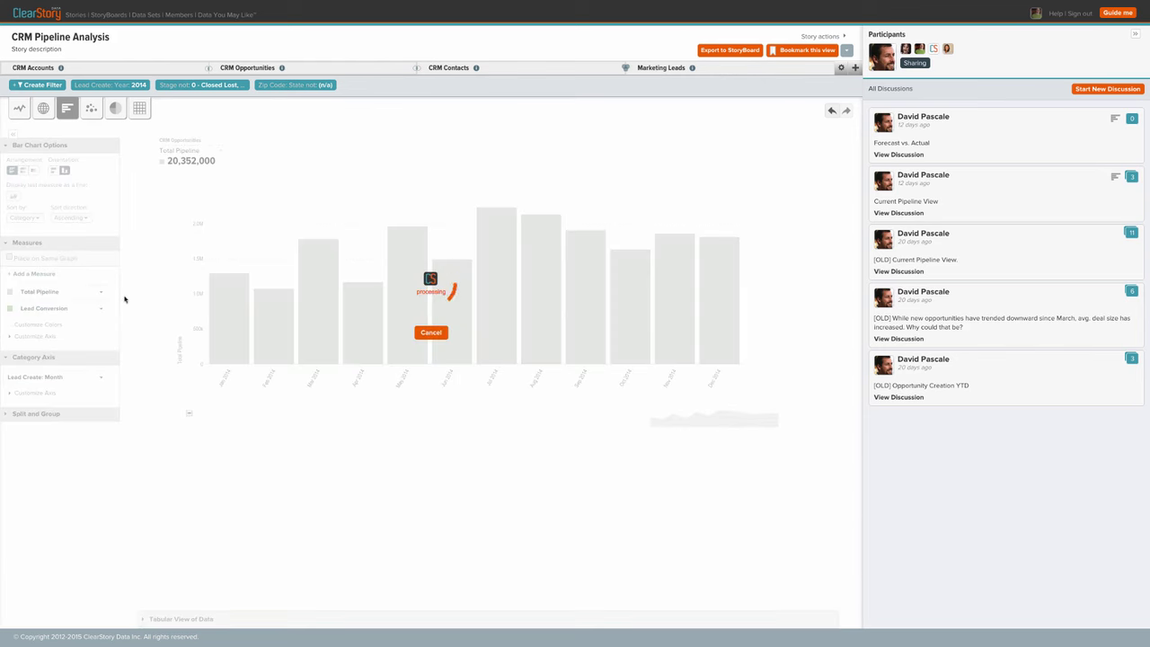
- Draw Lead Conversion as a line over the bars and label the Jun, Jul, Sep and Oct 2014 values
click(15, 195)
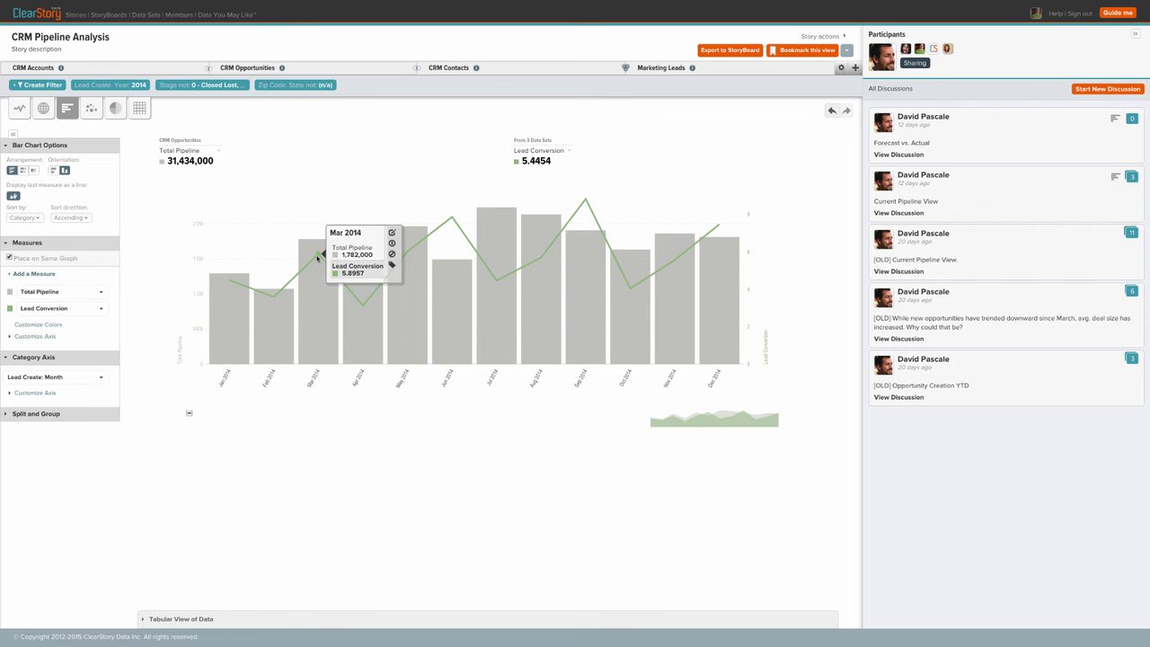
mouse_move(365, 306)
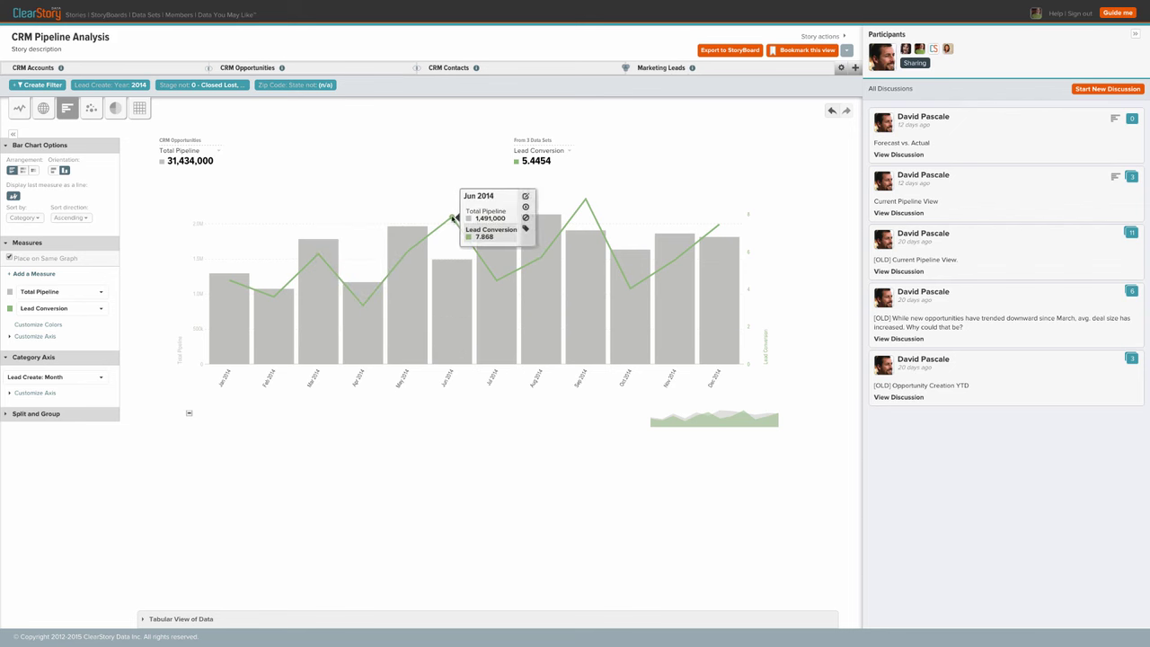
click(539, 230)
click(591, 293)
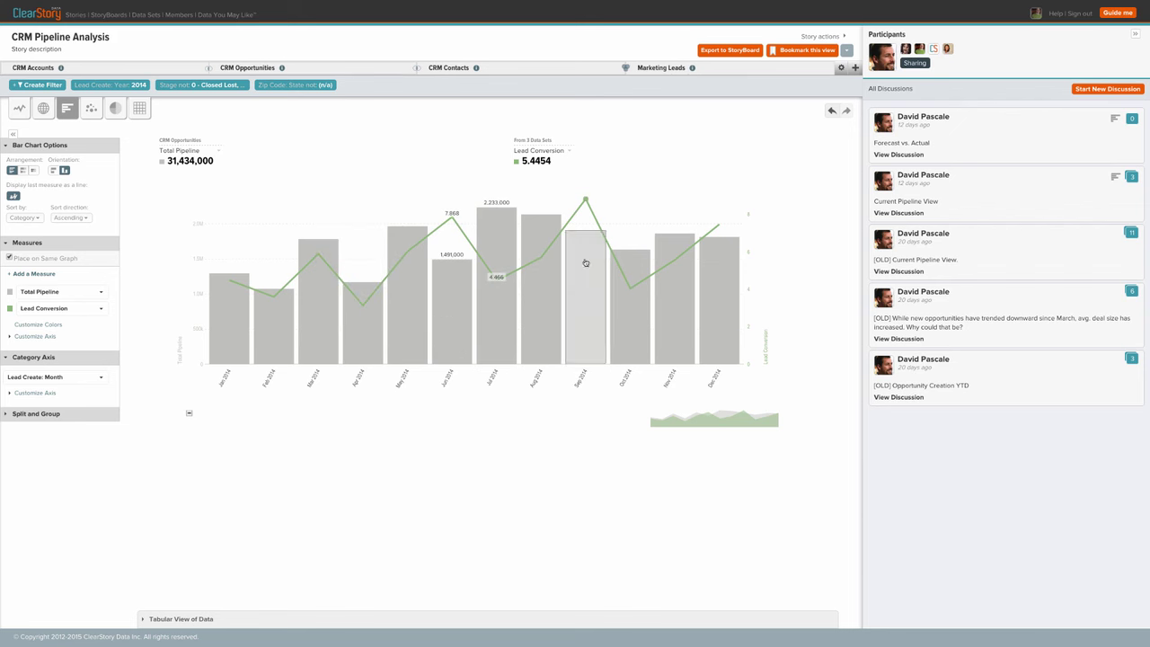
mouse_move(586, 200)
click(669, 214)
mouse_move(630, 286)
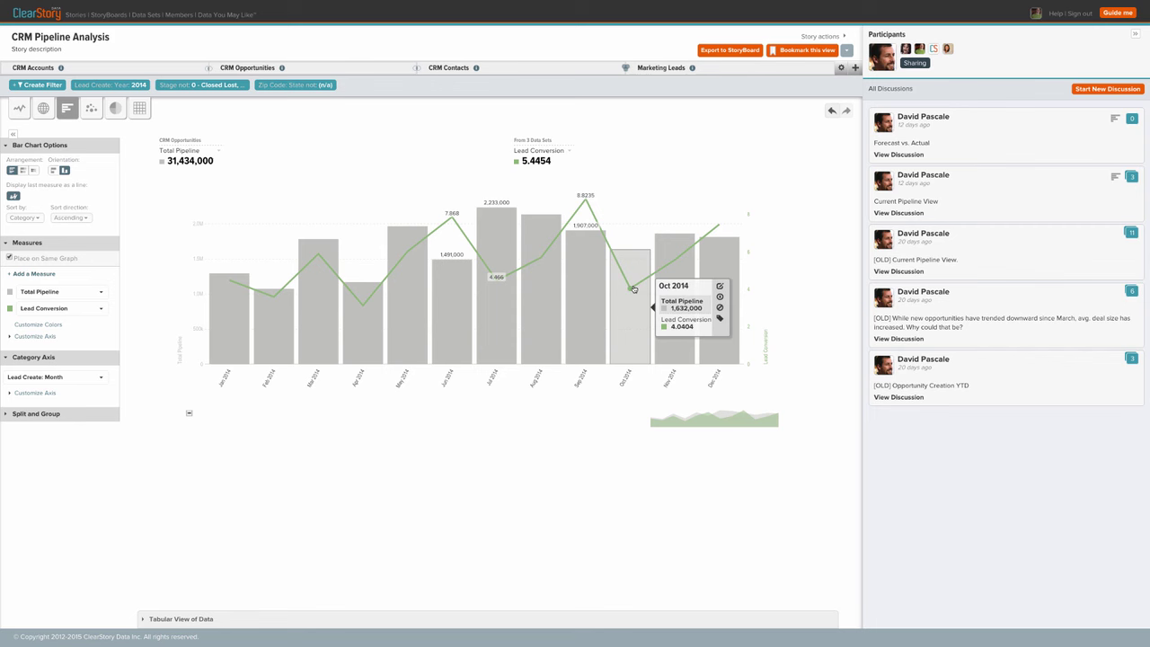
click(723, 318)
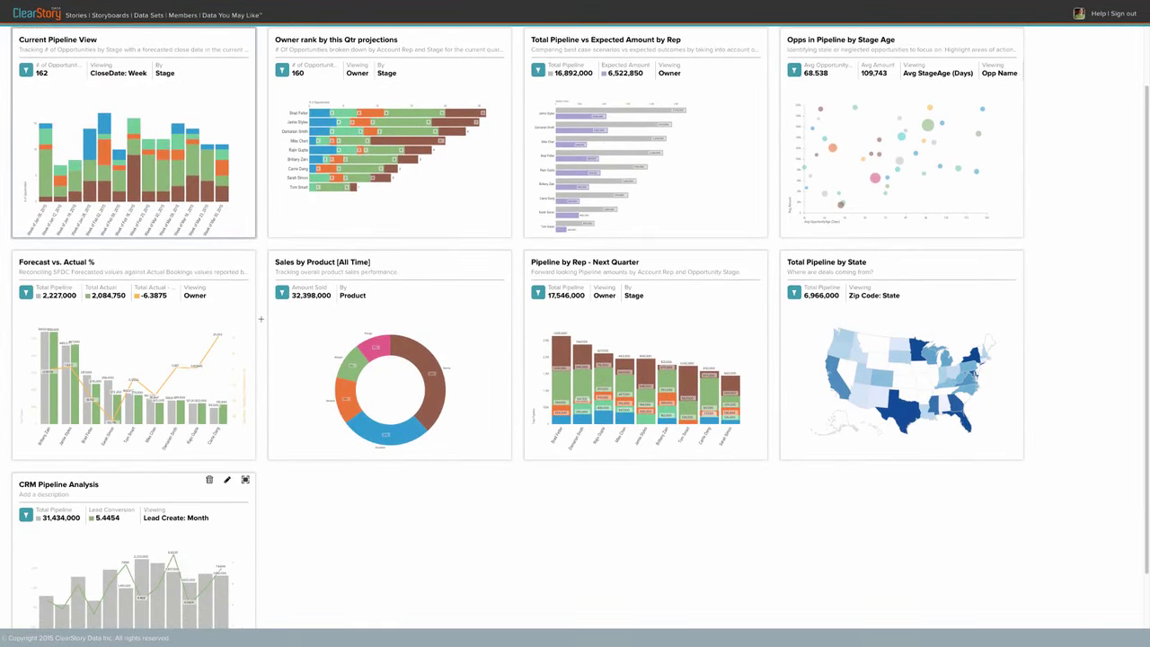
- Expand the CRM Pipeline Analysis card further down the storyboard to full page
scroll(262, 322, down, 3)
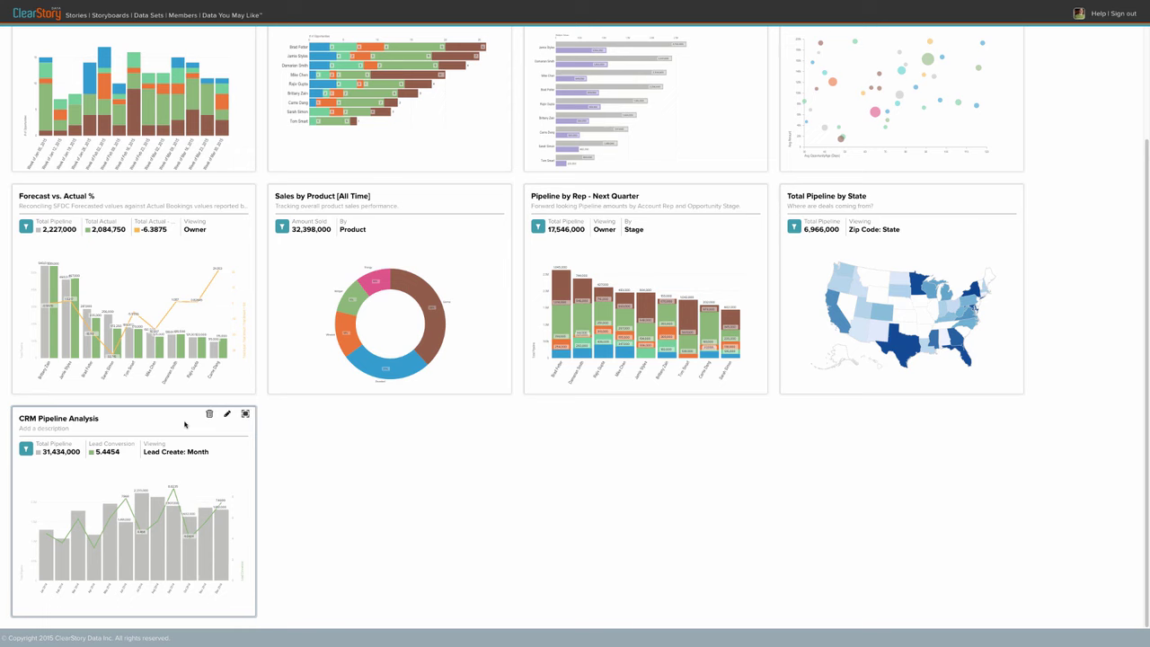
click(246, 414)
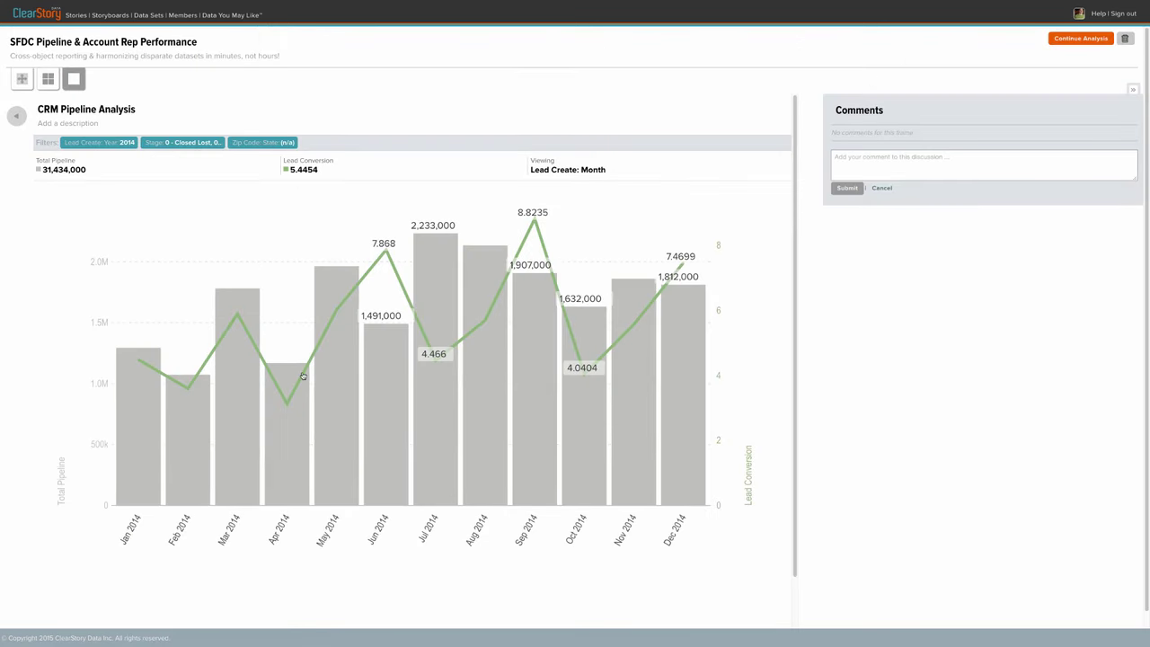
key(ctrl+Right)
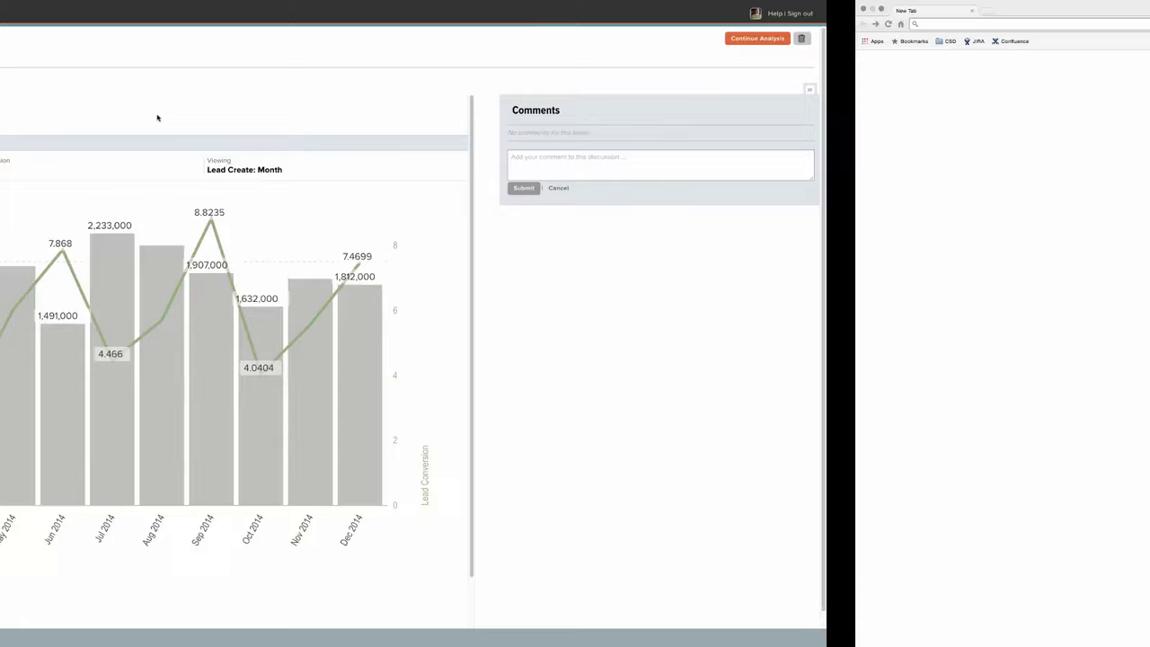
text(www.clearstorydata.com)
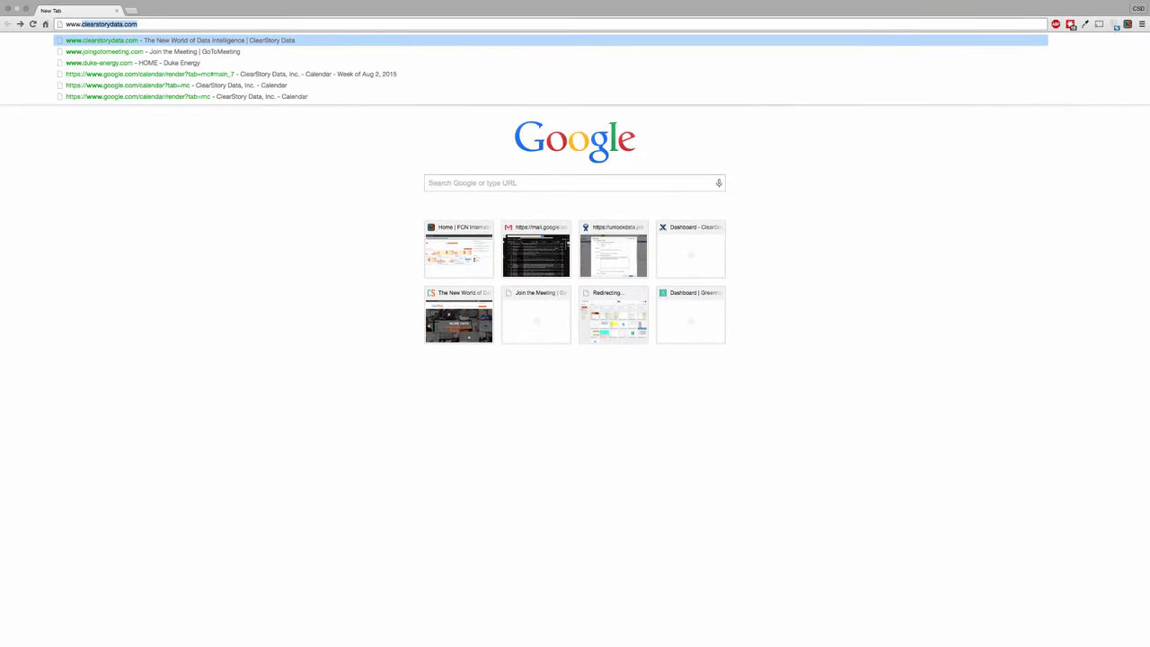